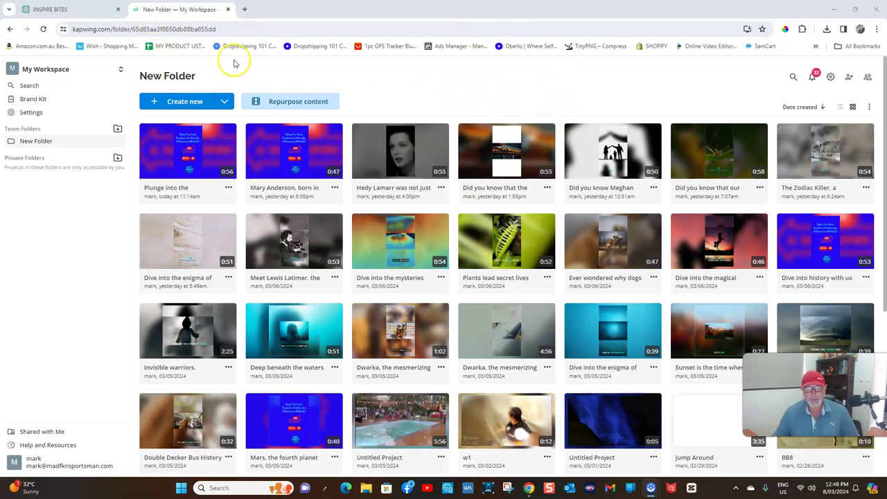
Step: Switch to the INSPIRE BITES chat and scroll to the On Life, On Love and On Success quotes
left_click(66, 9)
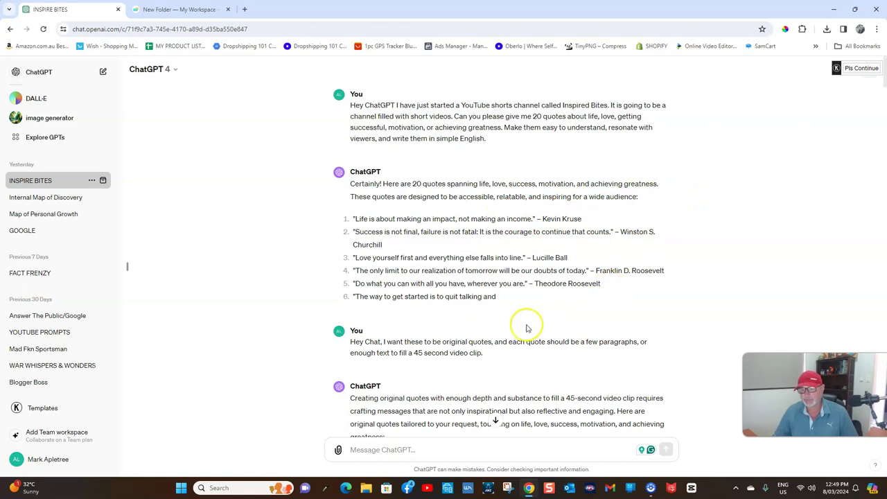
scroll(526, 327, "down", 2)
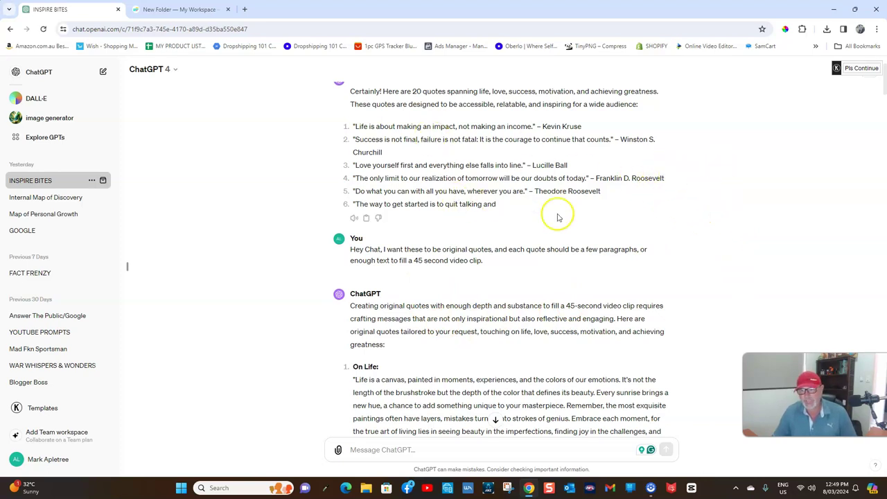
scroll(654, 210, "down", 2)
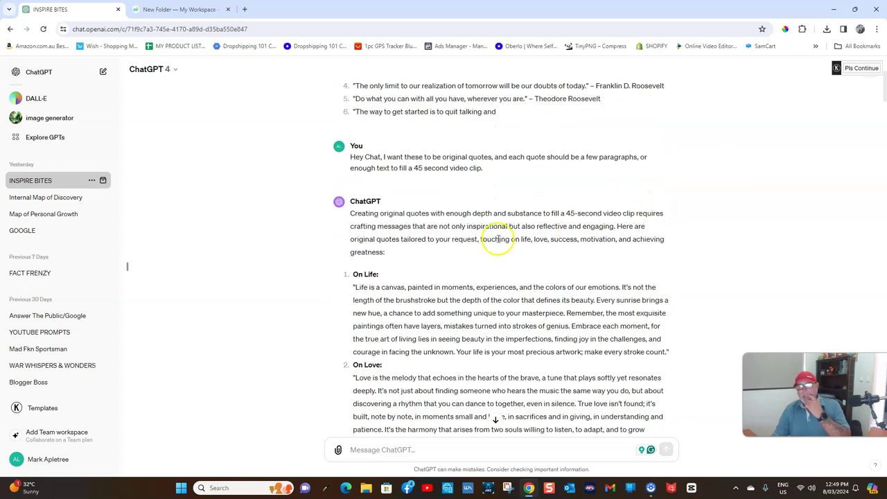
scroll(575, 196, "down", 2)
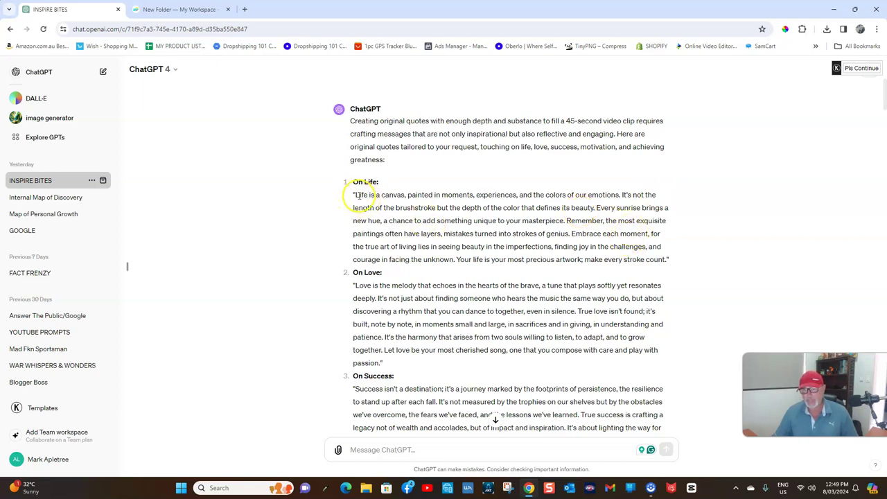
Step: Copy the On Life quote and paste it into the ChatGPT message box
left_click_drag(354, 195, 665, 259)
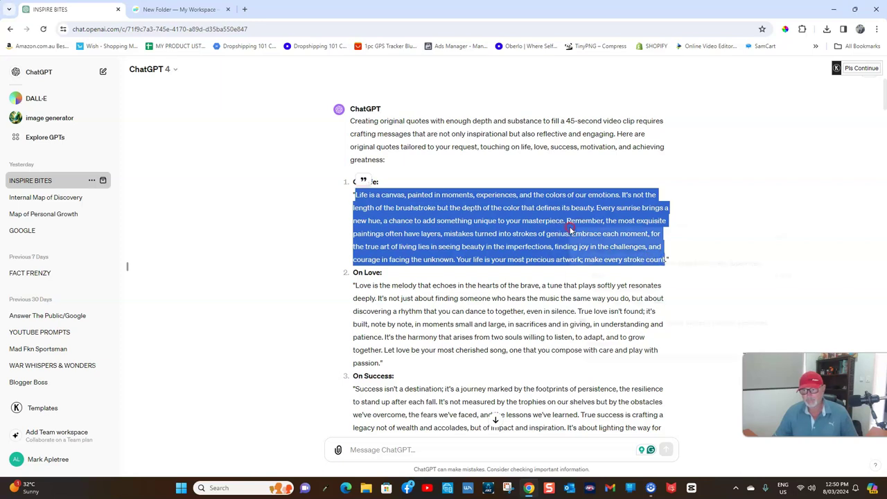
right_click(572, 232)
left_click(603, 238)
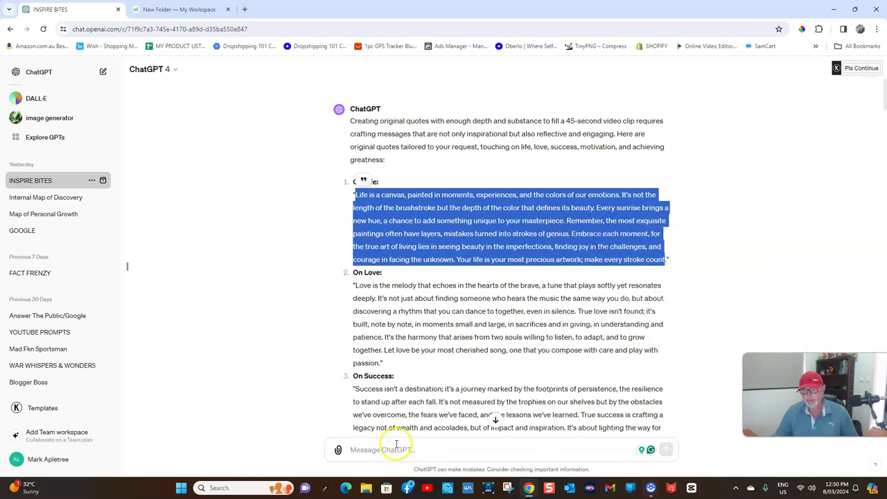
left_click(383, 449)
right_click(383, 449)
left_click(419, 342)
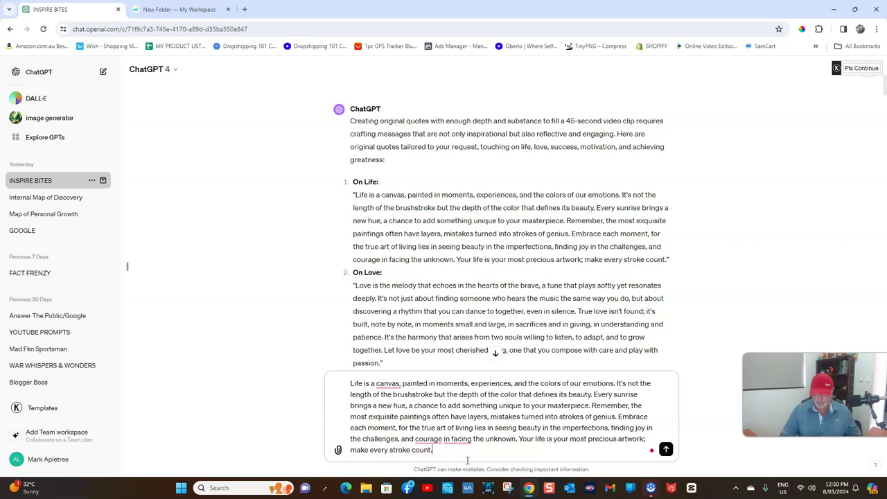
Step: Below the quote, ask ChatGPT to take it to about 850 characters and send
key("shift+Return")
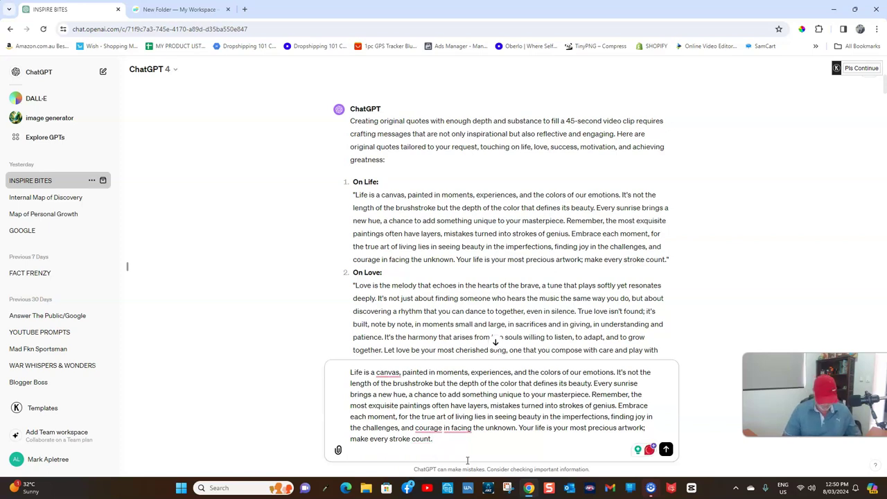
type("Chat can you lea")
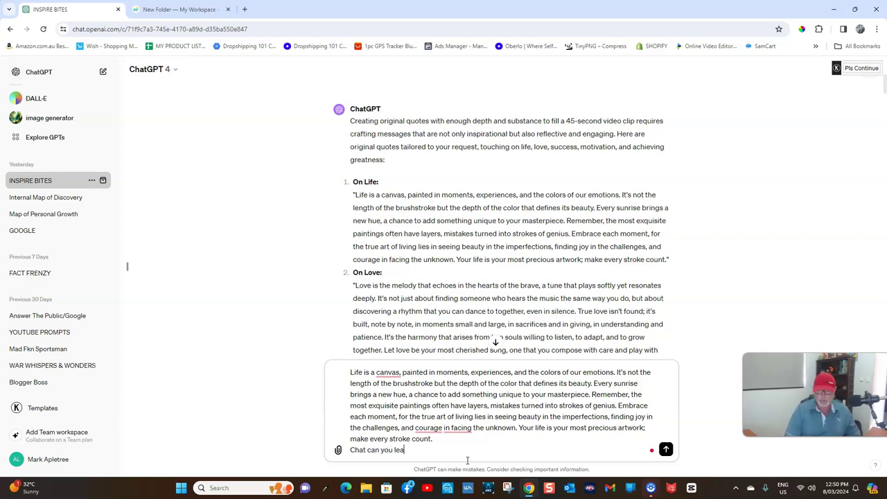
key("BackSpace")
key("BackSpace")
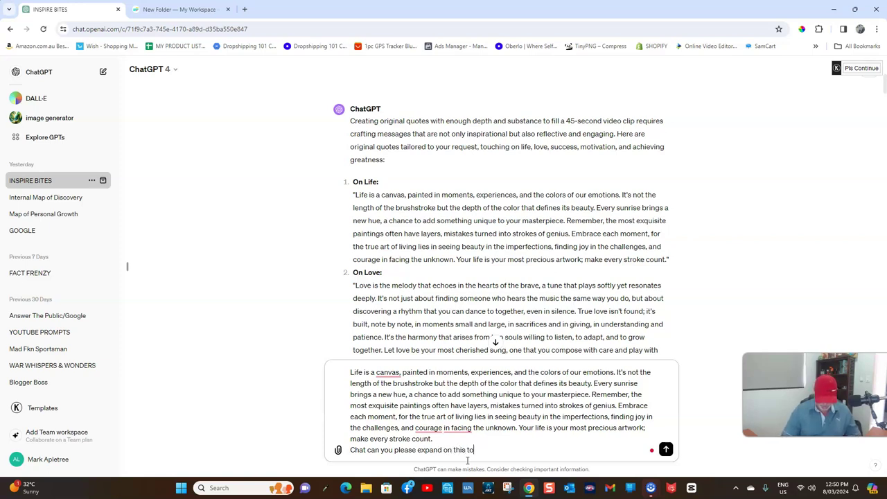
type("take it to about")
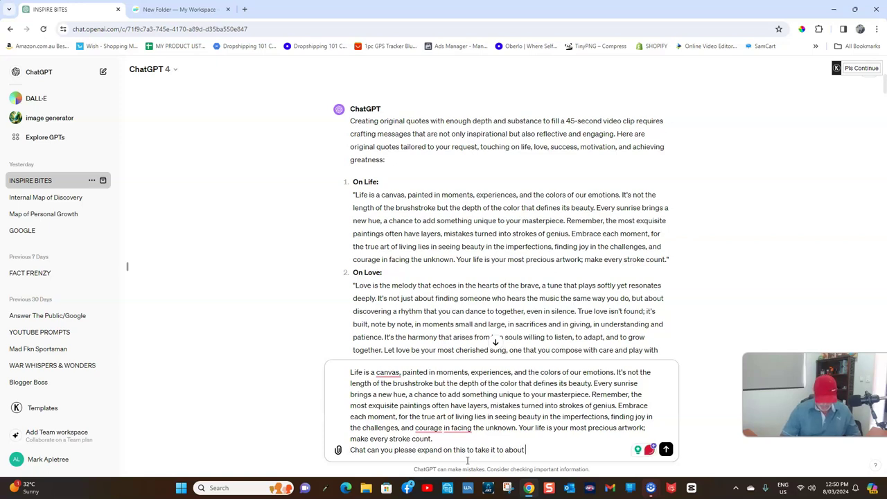
type("50")
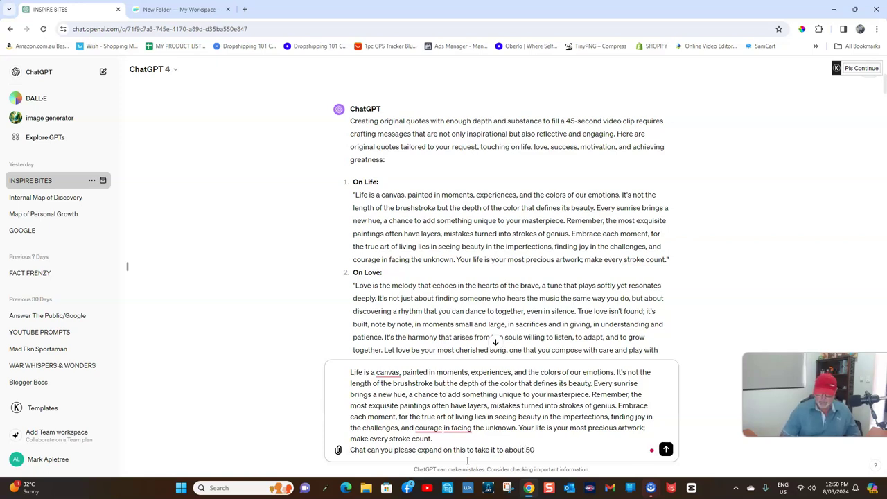
key("BackSpace")
key("BackSpace")
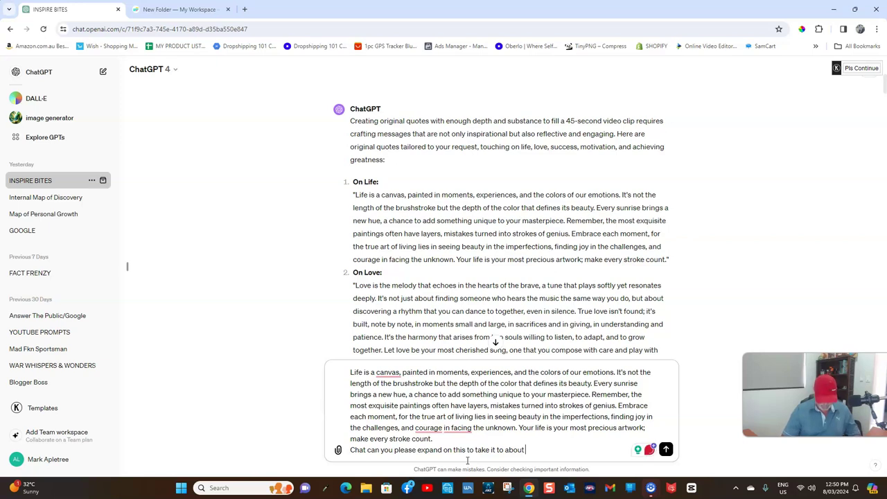
type("850 characters.")
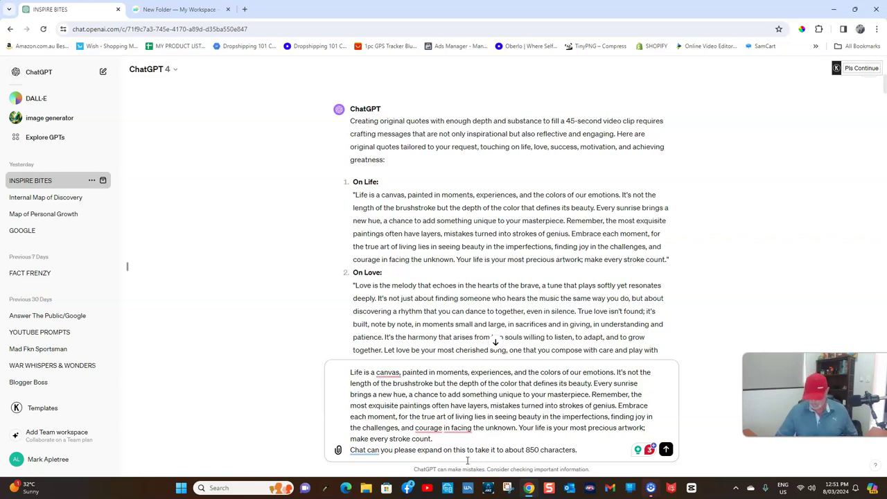
key("Return")
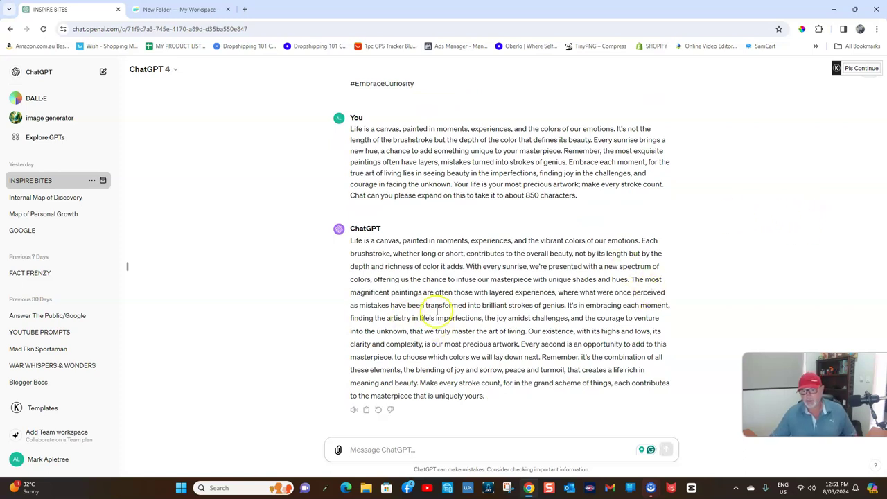
Step: Select the entire expanded life-as-a-canvas reply and copy it
left_click_drag(351, 241, 520, 398)
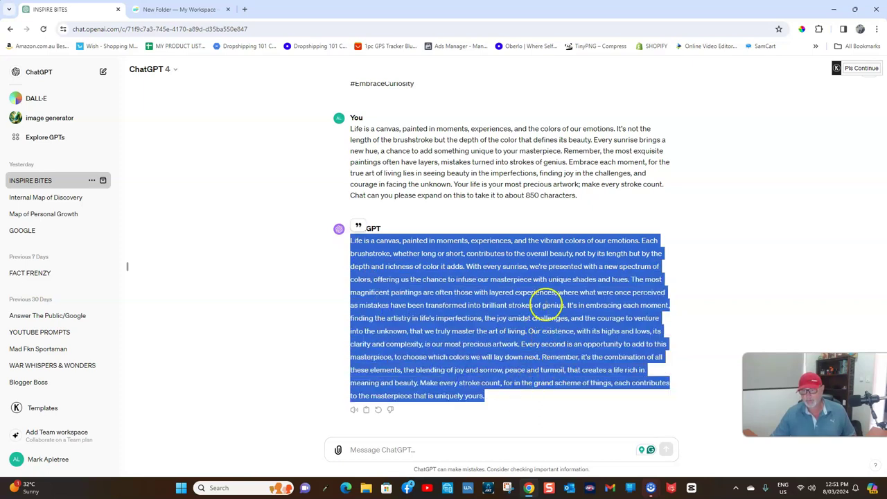
right_click(450, 313)
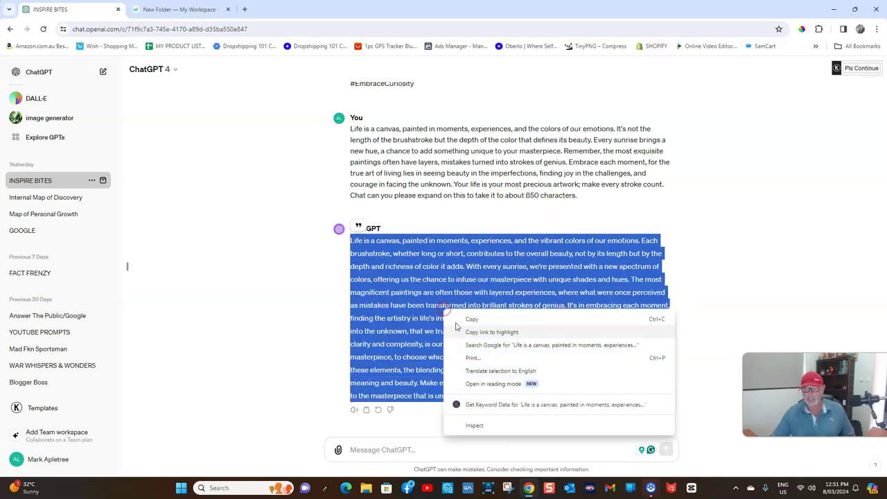
left_click(473, 321)
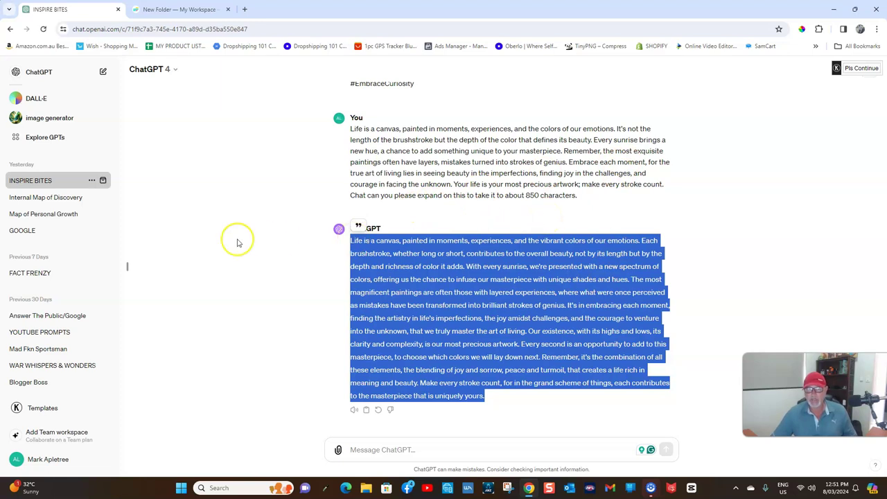
Step: Create a new blank Kapwing project and launch Kapwing AI's Script to Video generator
left_click(186, 10)
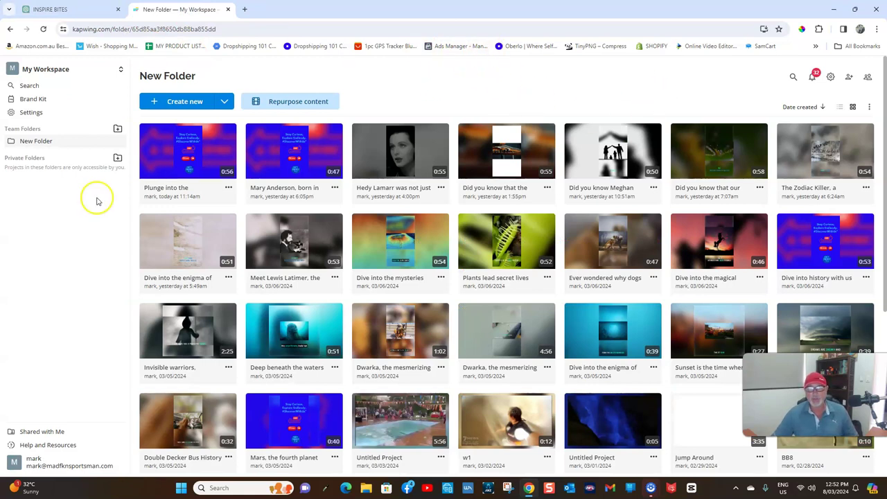
left_click(192, 104)
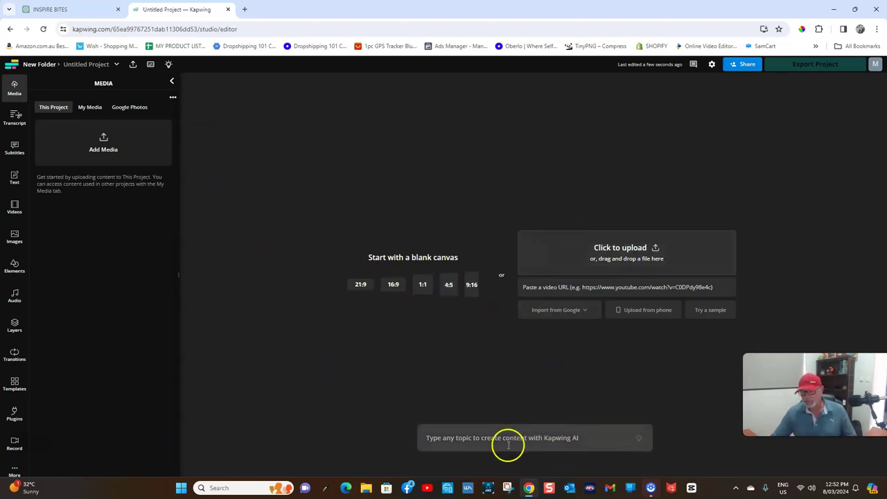
left_click(441, 440)
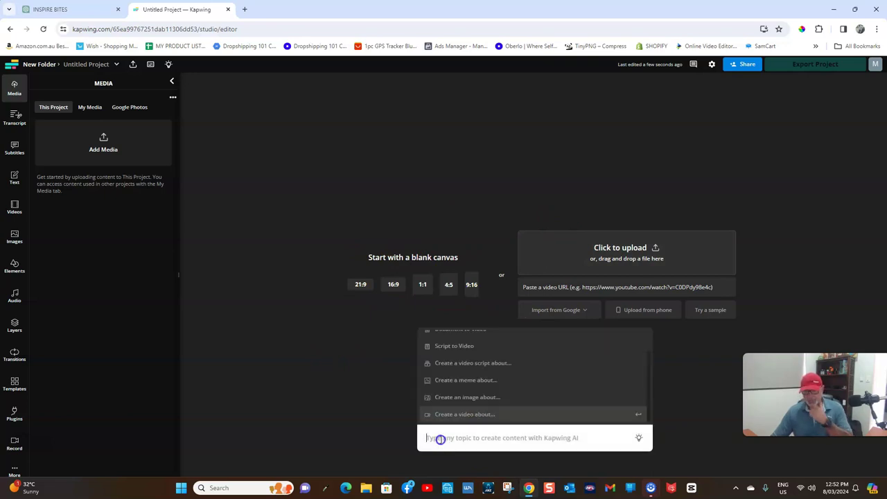
left_click(456, 347)
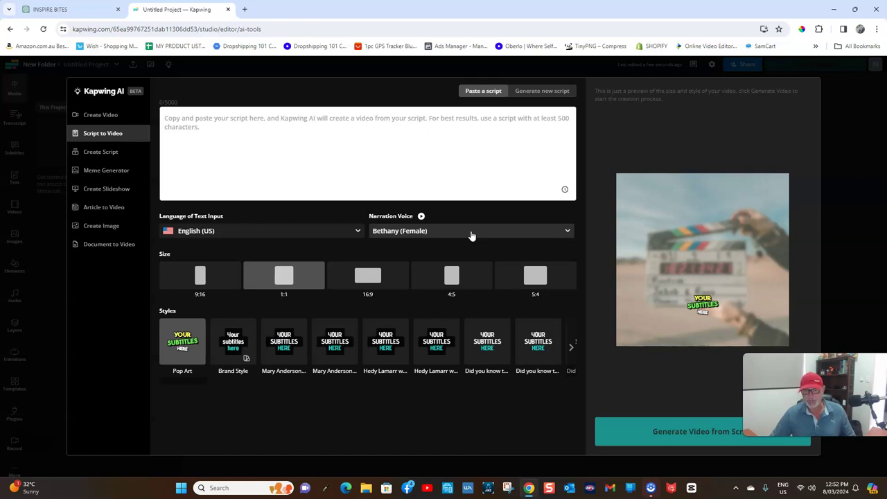
Step: Paste the 1214-character life-as-a-canvas script into the Script to Video box
left_click(491, 192)
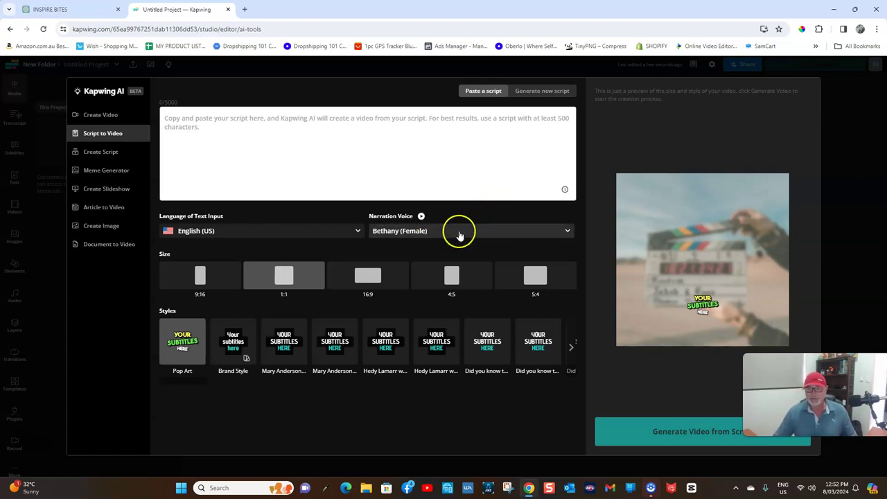
left_click(178, 117)
right_click(178, 117)
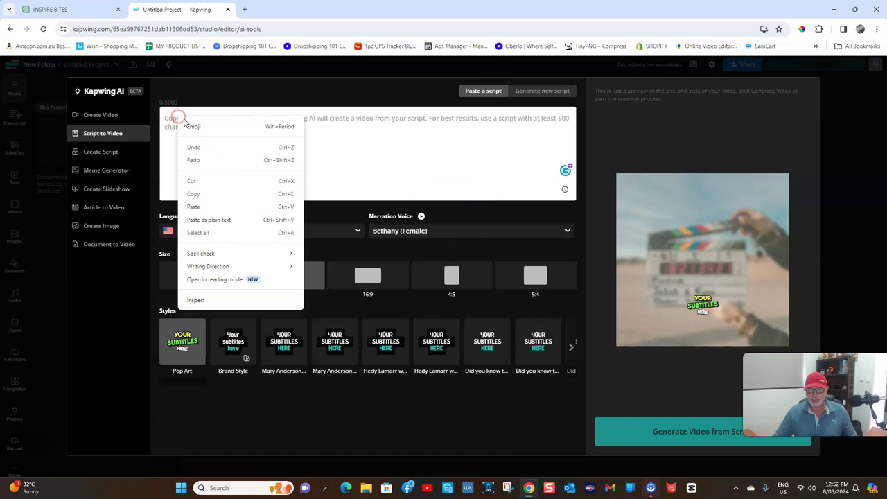
left_click(193, 200)
left_click(178, 113)
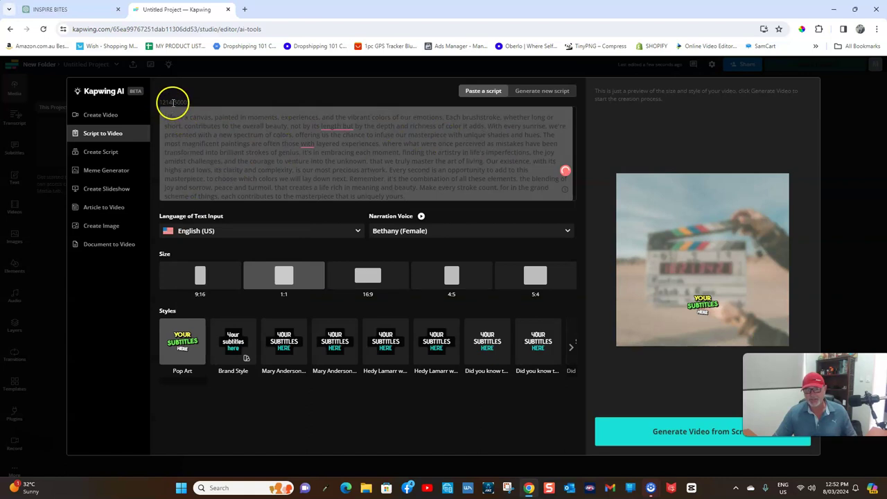
left_click(204, 155)
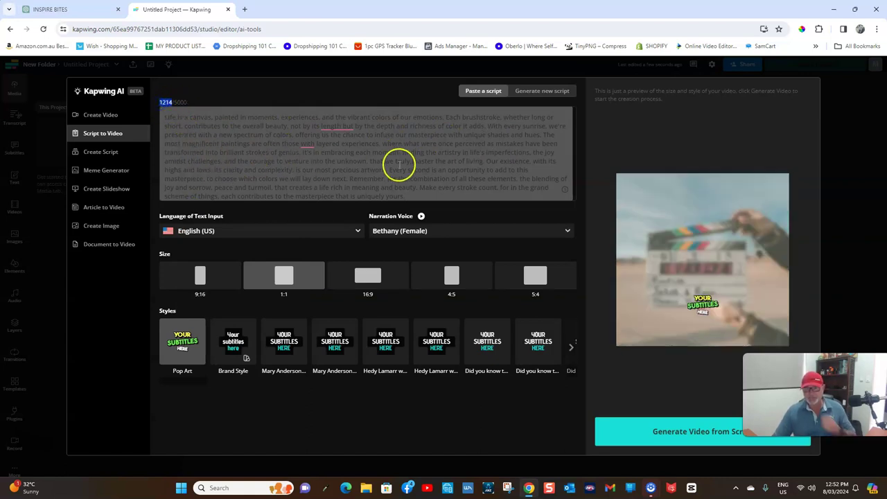
Step: Set the video size to vertical 9:16 and apply the Mary Anderson subtitle style
left_click(459, 152)
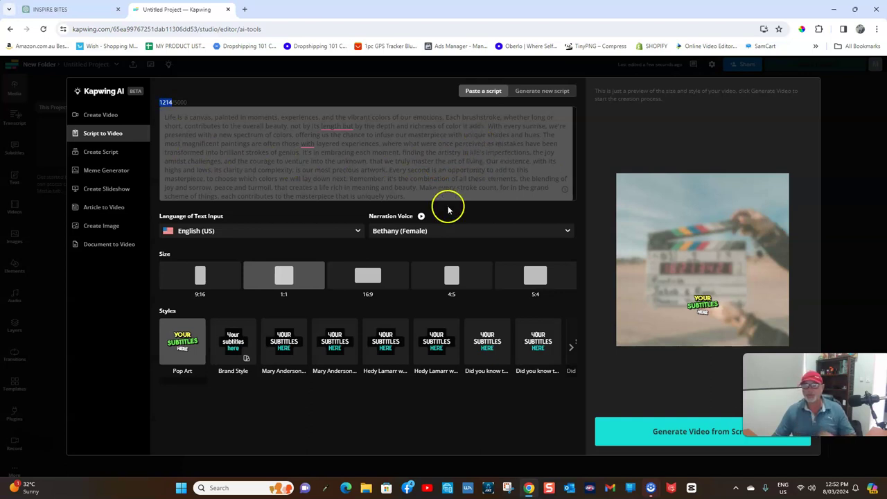
left_click(498, 155)
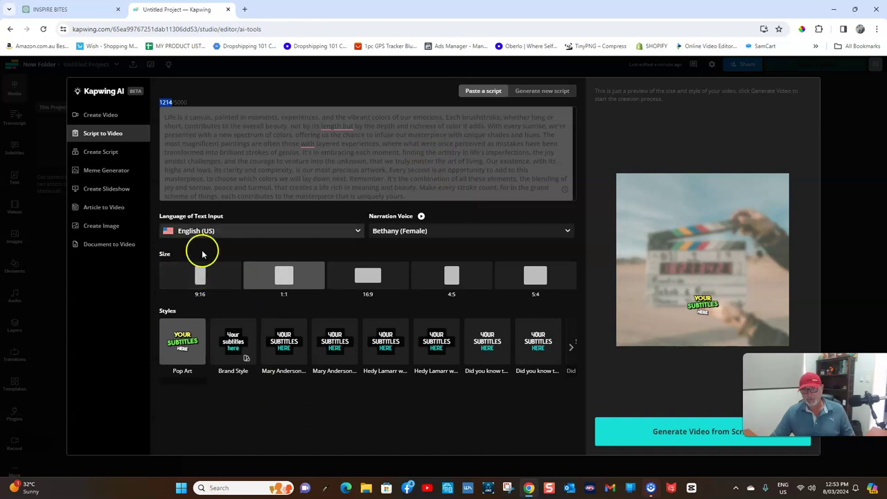
left_click(218, 277)
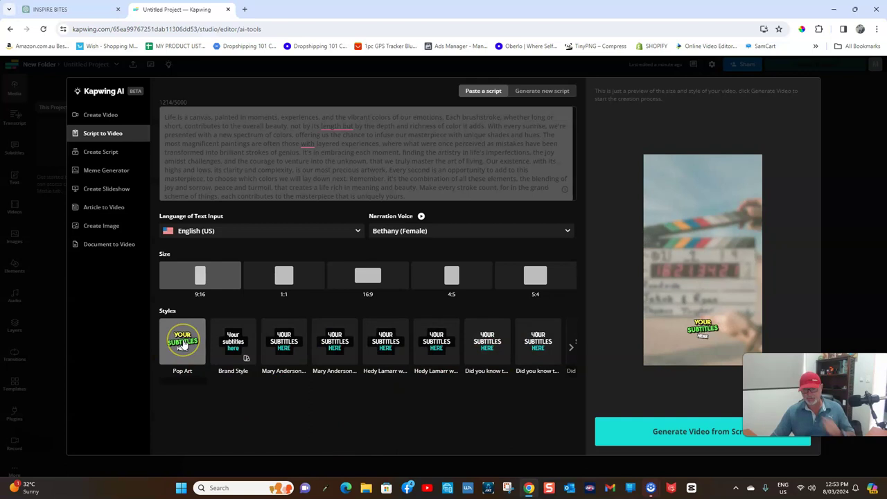
left_click(285, 345)
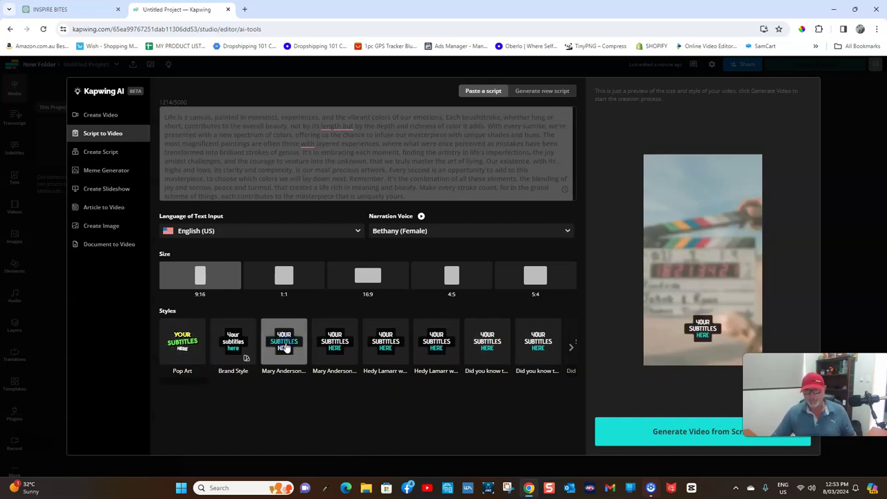
Step: Generate the 1:04 vertical video from the script and select its narration audio
left_click(698, 436)
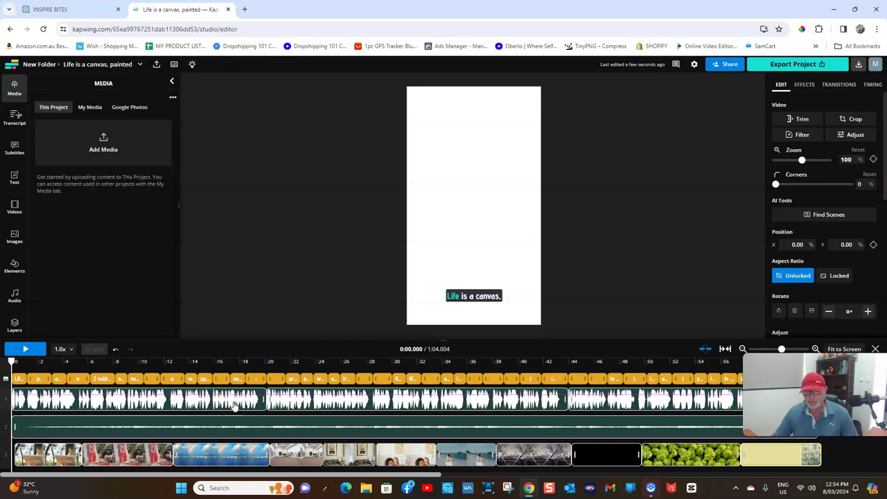
left_click(234, 407)
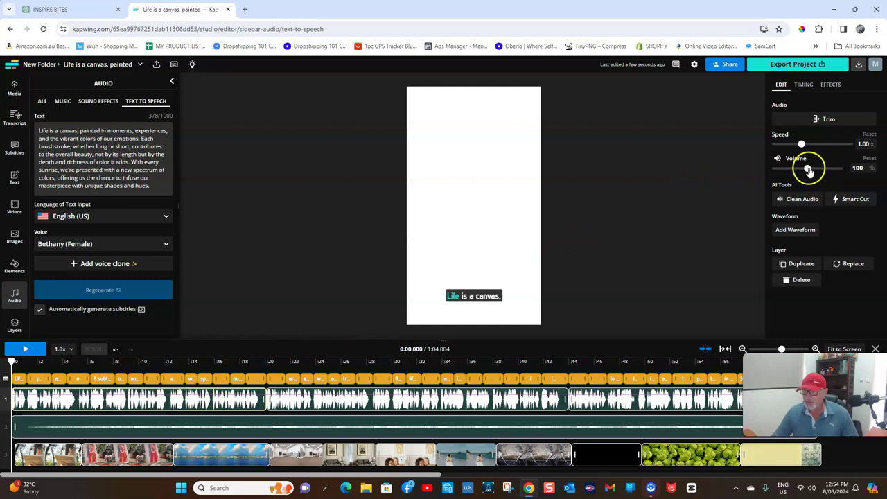
Step: Set all three narration clips to 70% volume and the background music to 30%
left_click_drag(808, 172, 797, 177)
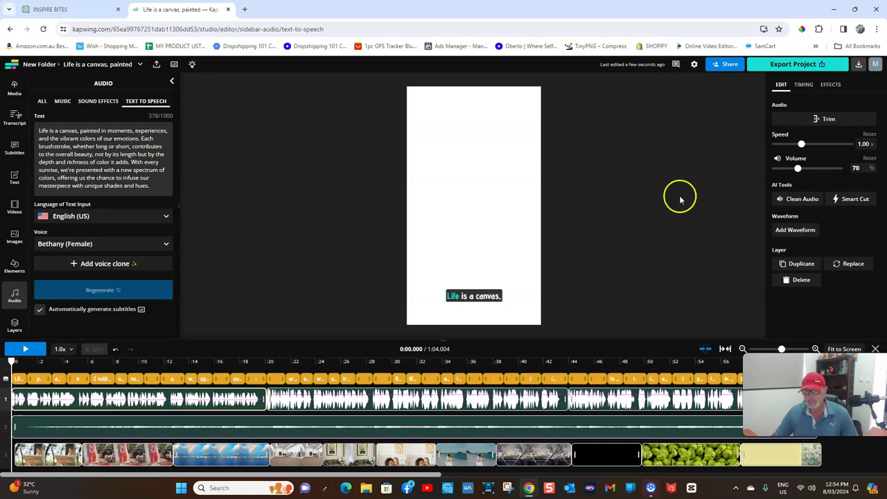
left_click(451, 396)
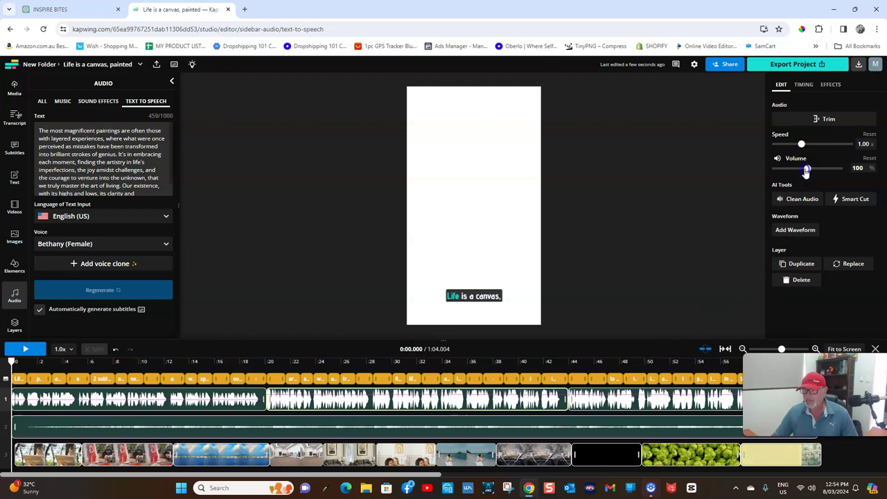
left_click_drag(806, 171, 798, 171)
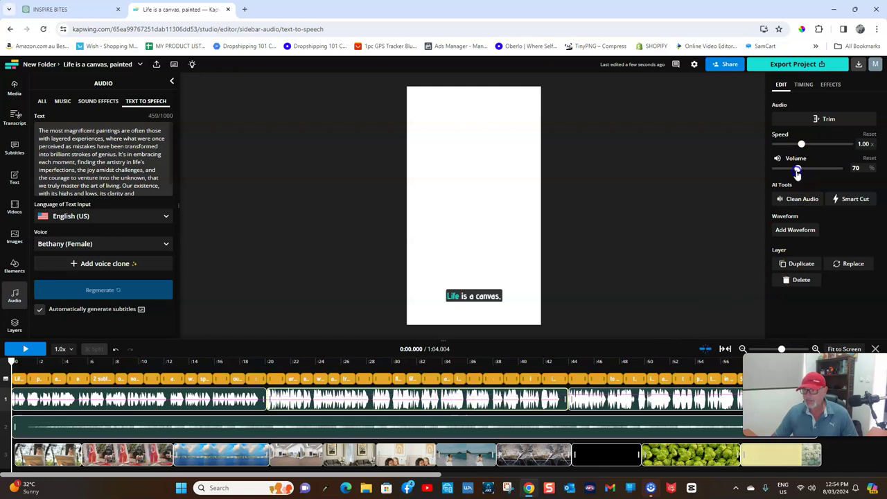
left_click(644, 401)
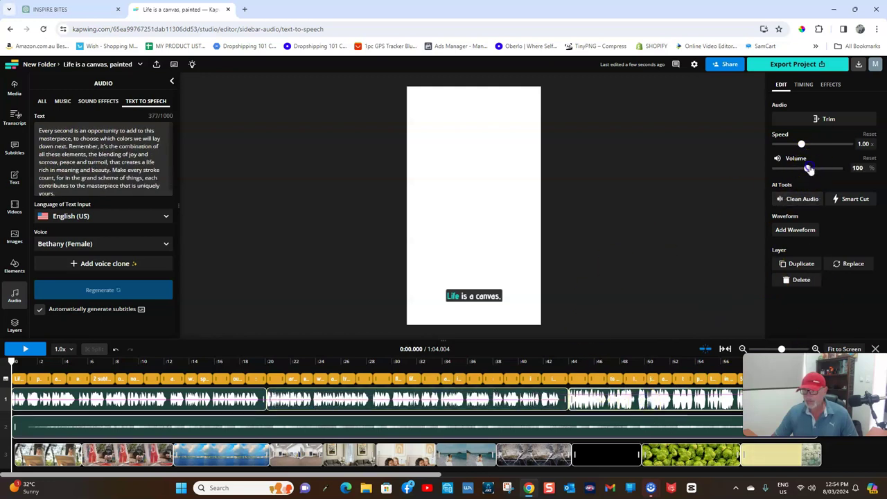
left_click_drag(809, 170, 796, 172)
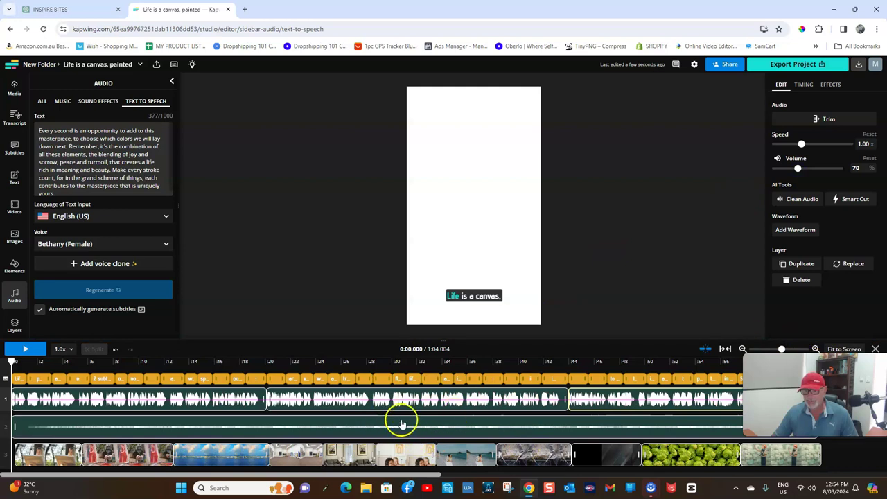
left_click_drag(446, 424, 388, 435)
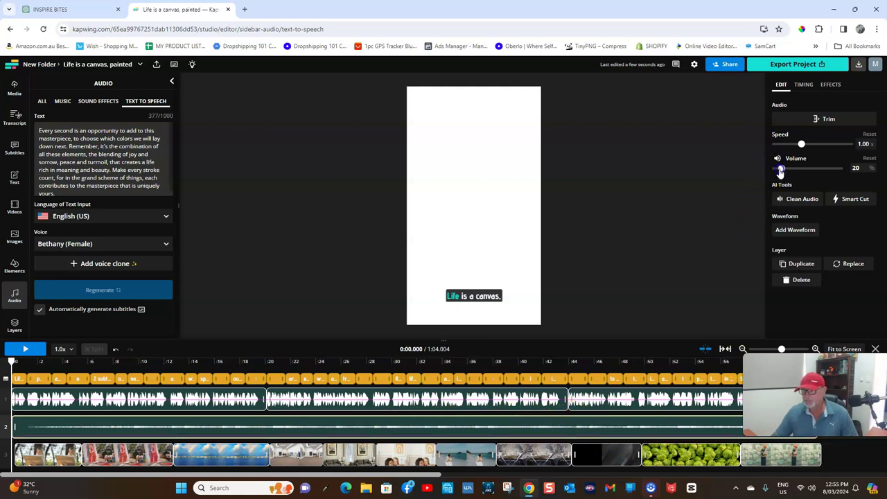
left_click_drag(780, 171, 782, 172)
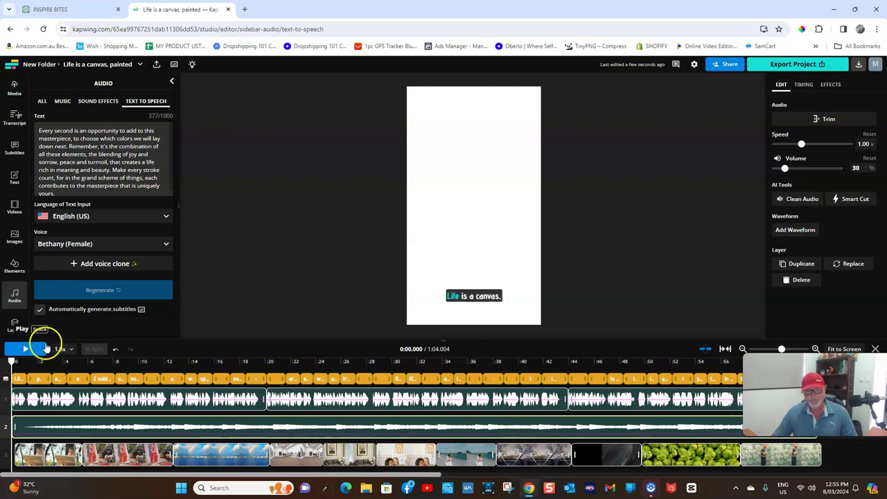
Step: Preview the mix, then switch the subtitles to all caps, e.g. OVERALL BEAUTY
left_click(44, 348)
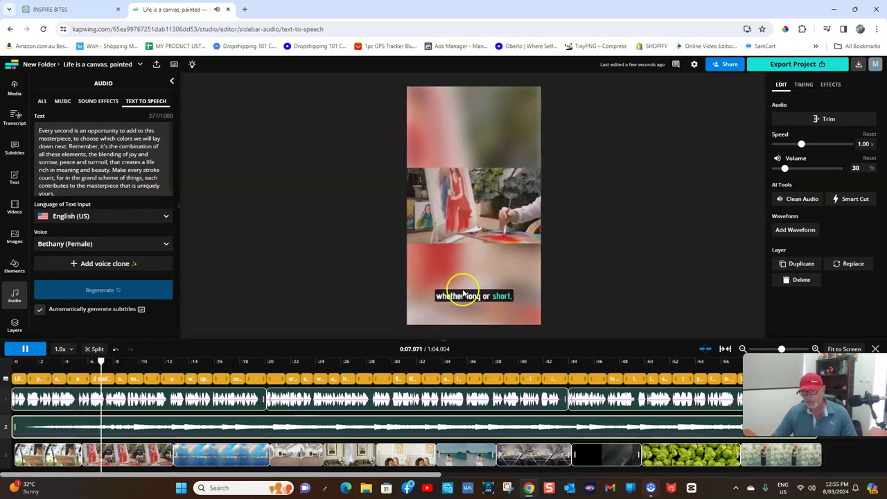
left_click(25, 350)
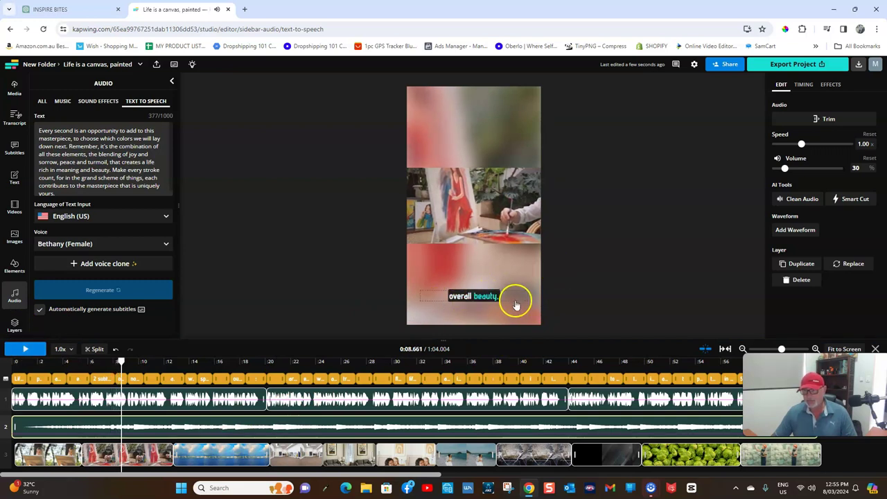
left_click(465, 297)
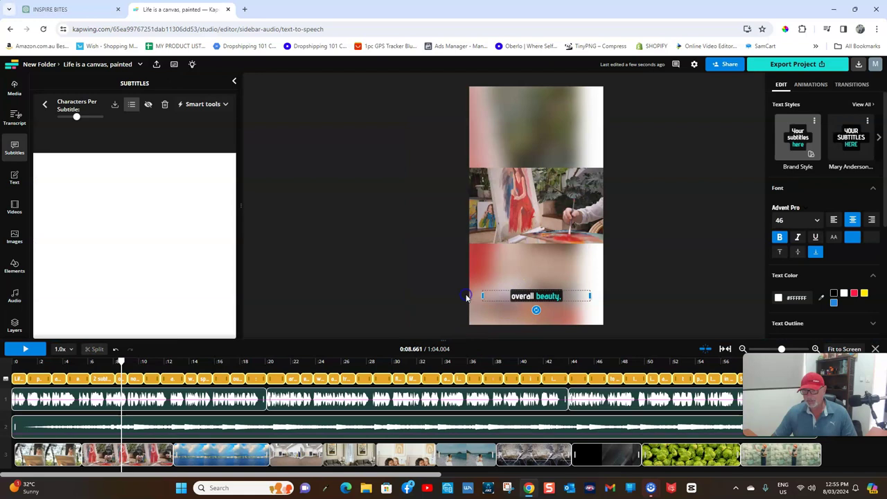
double_click(511, 297)
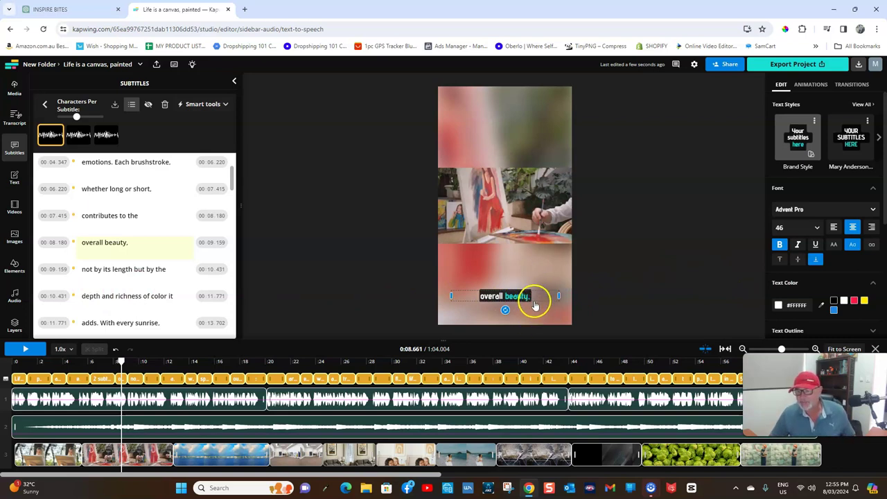
left_click(834, 245)
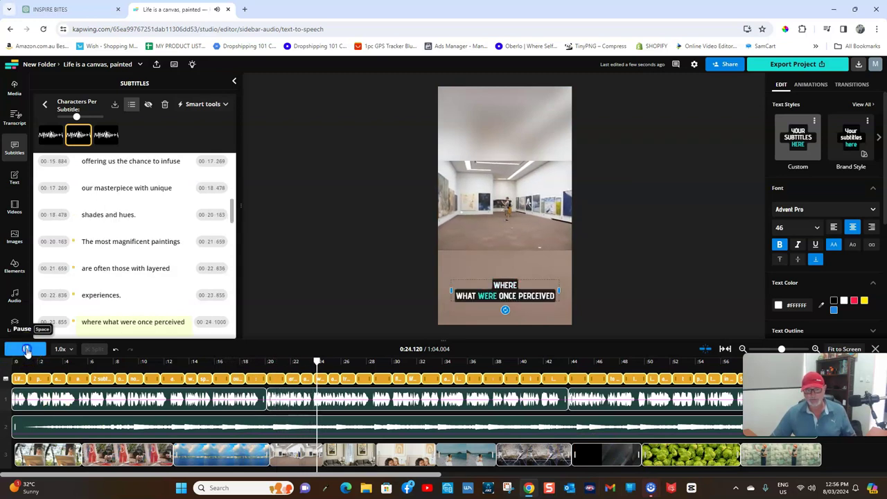
left_click(26, 351)
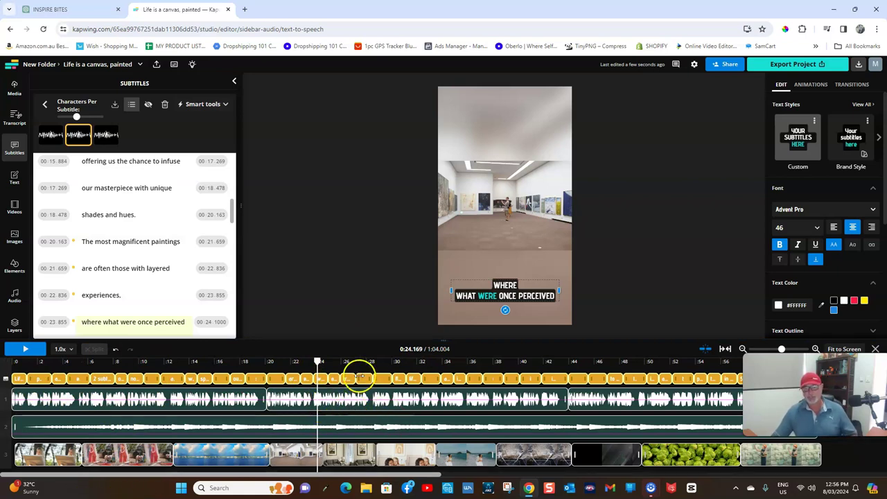
Step: Preview the clouds-and-city skyline clip, then delete it from the timeline, leaving a gap
left_click(226, 464)
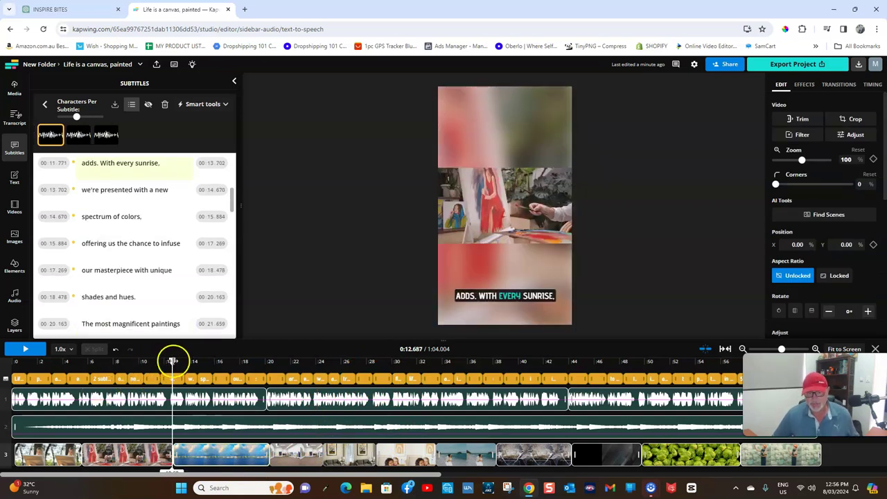
left_click_drag(170, 362, 227, 373)
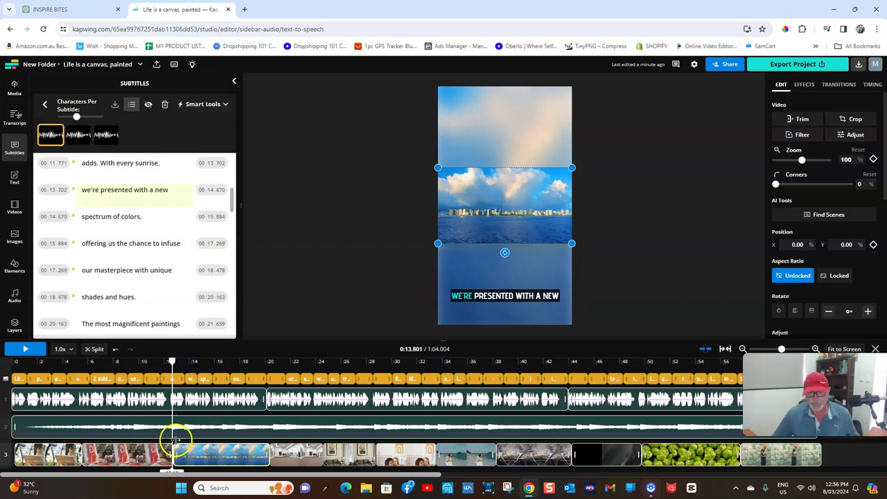
left_click_drag(173, 440, 183, 443)
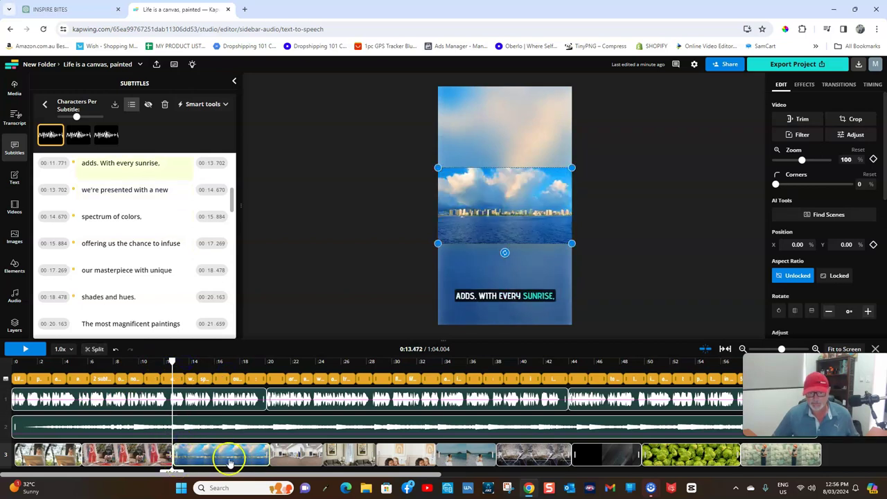
left_click(28, 350)
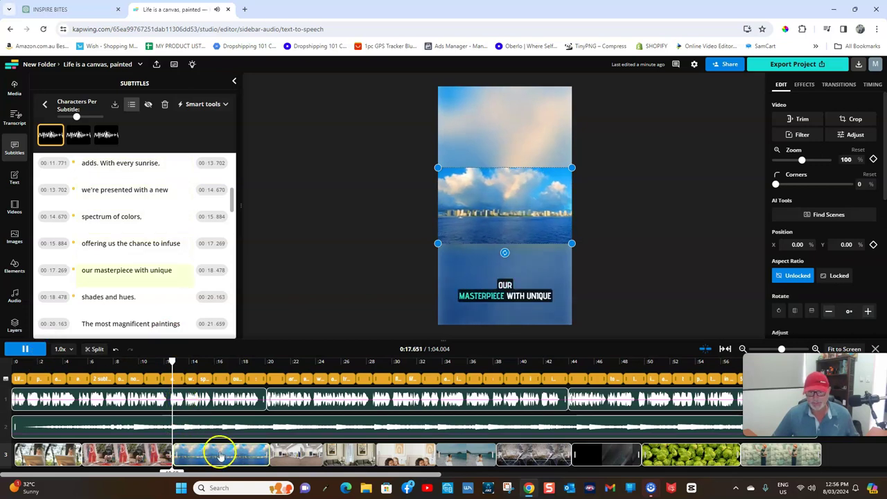
left_click(23, 348)
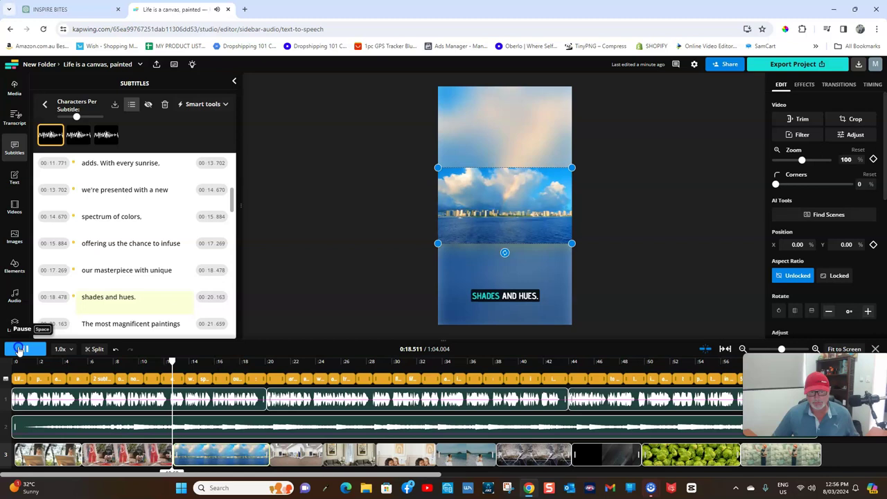
right_click(218, 456)
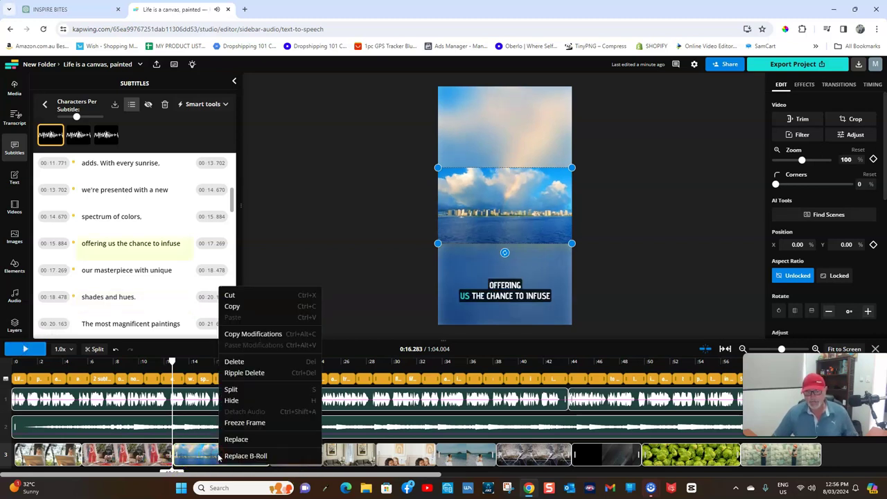
left_click(233, 360)
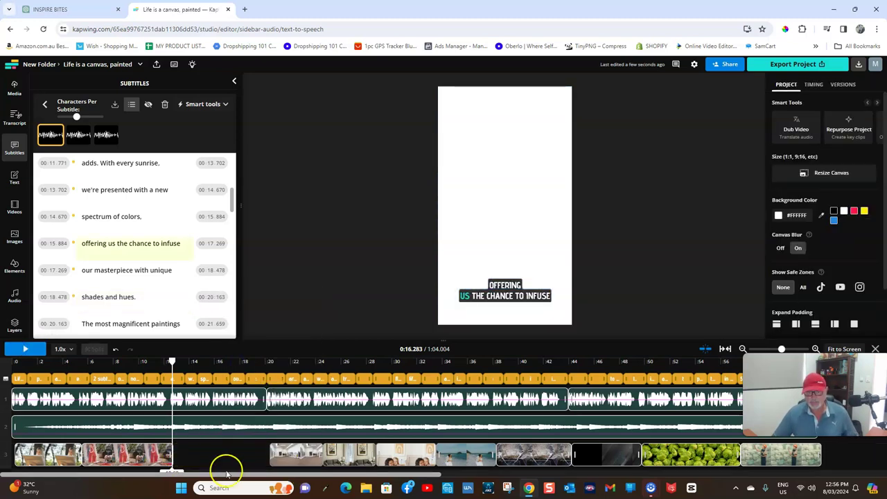
left_click(14, 89)
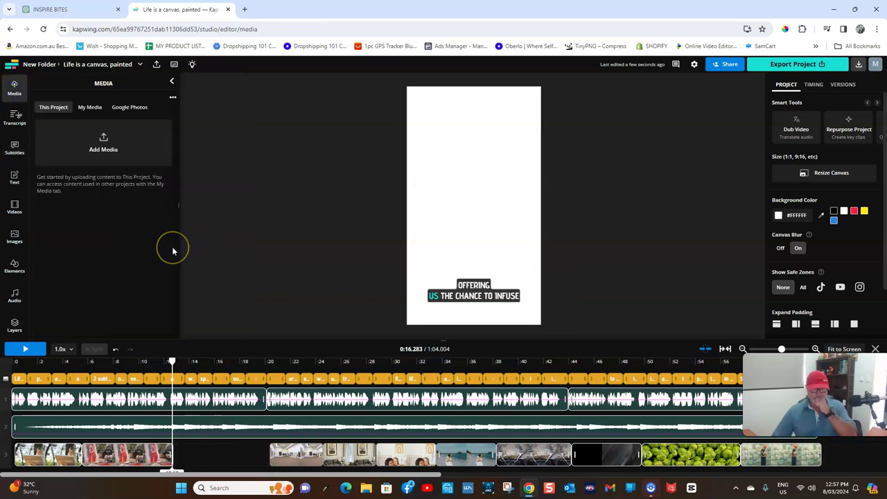
Step: Upload bats.mp4 from the Downloads folder into the project's media library
left_click(98, 145)
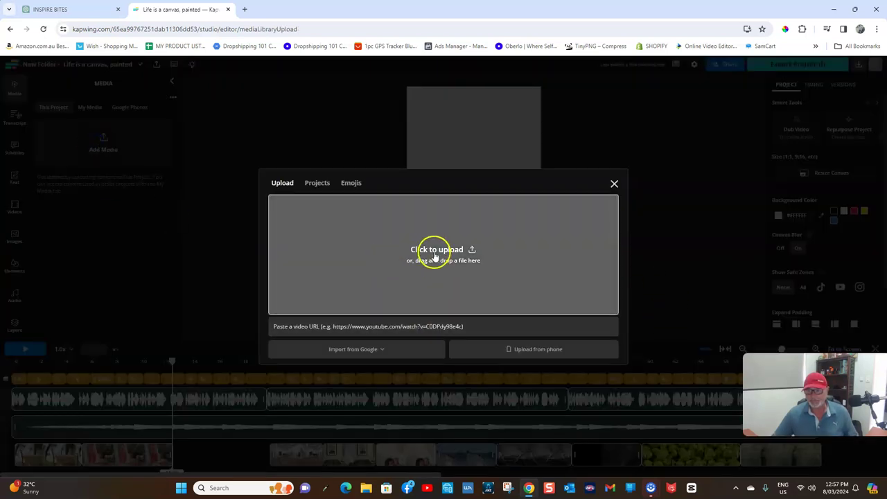
left_click(435, 252)
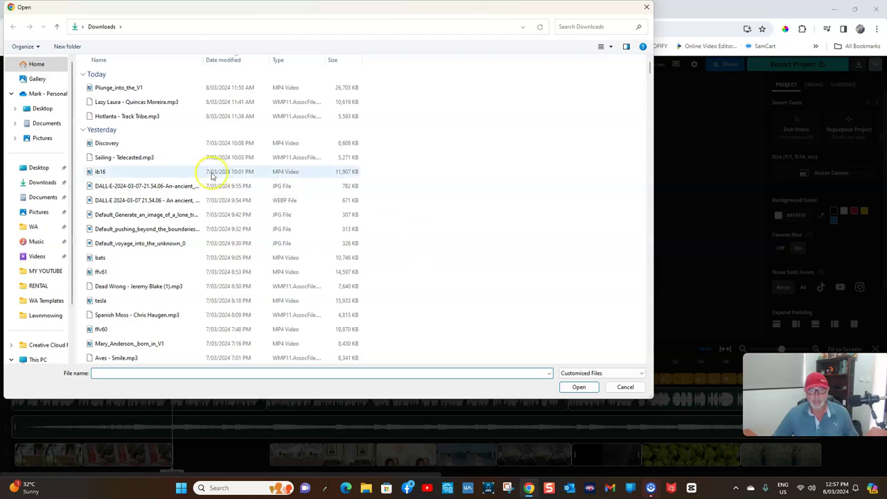
left_click(122, 258)
left_click(579, 391)
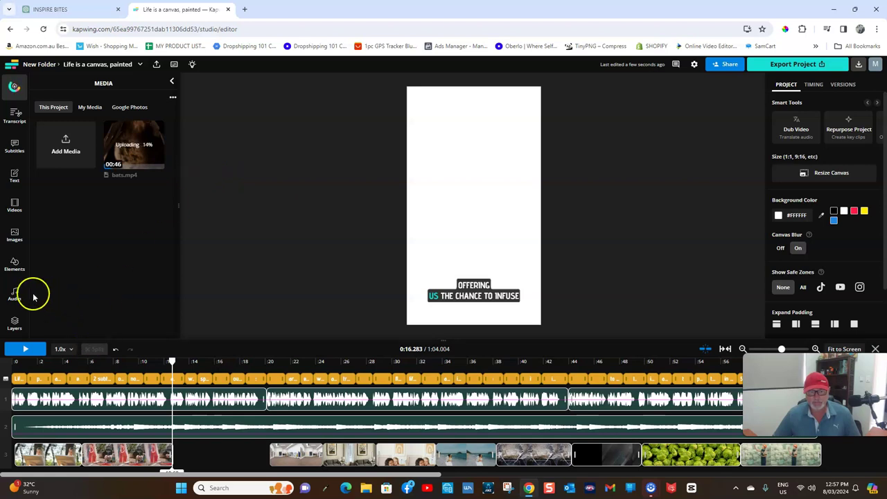
Step: Add the handshake photo from the business category of stock images to the project
left_click(15, 237)
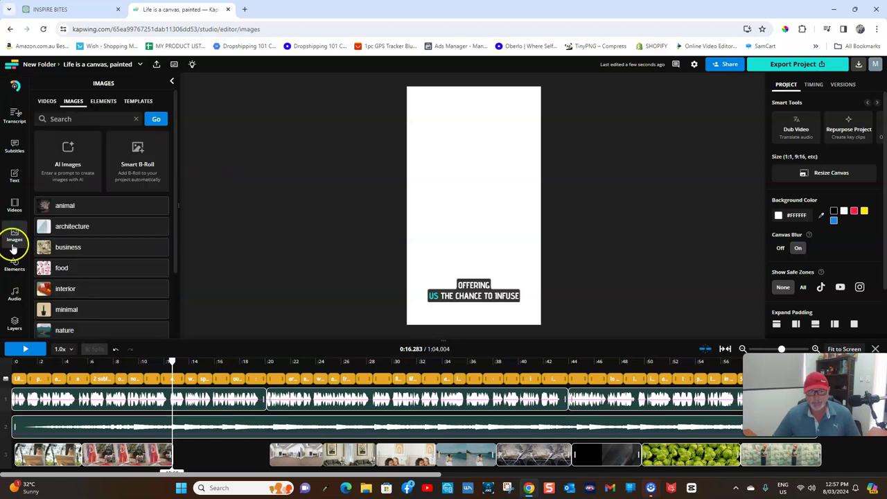
left_click(69, 247)
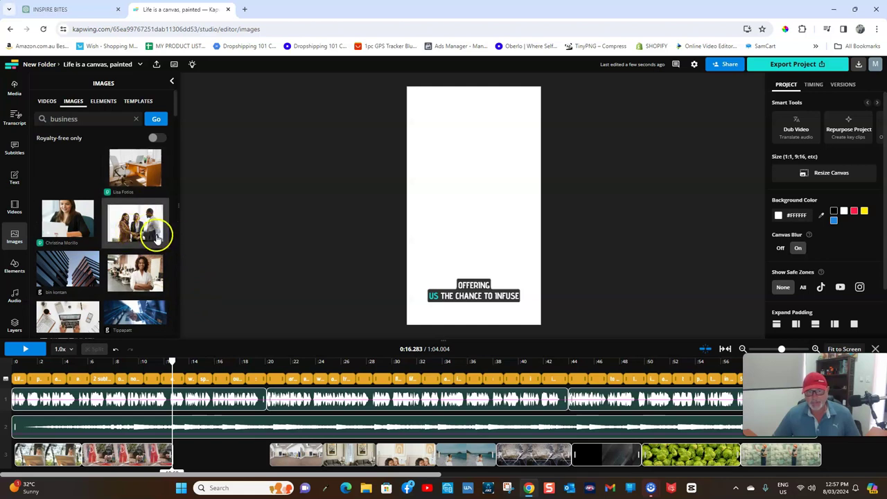
left_click(134, 232)
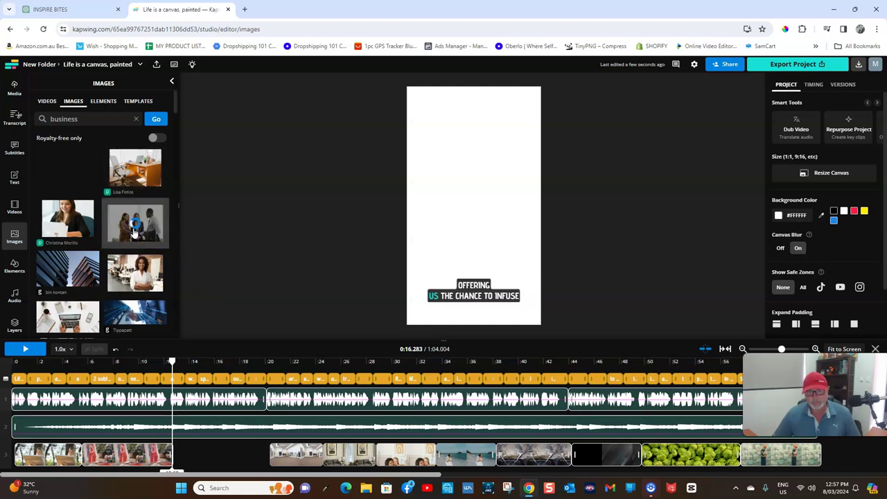
Step: Place the handshake photo in the gap after the red clips, stretch it to fill, and review around 0:12
scroll(268, 418, "down", 1)
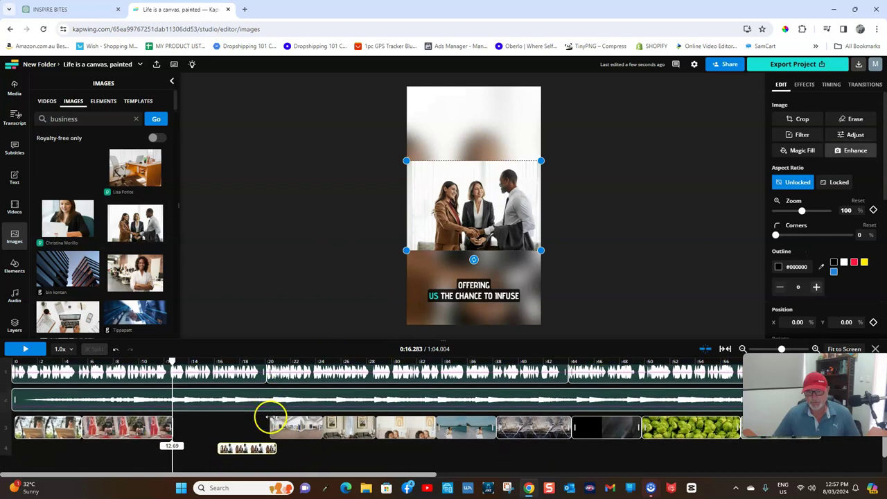
mouse_move(257, 456)
left_mouse_down()
mouse_move(222, 450)
mouse_move(205, 439)
mouse_move(205, 425)
left_mouse_up()
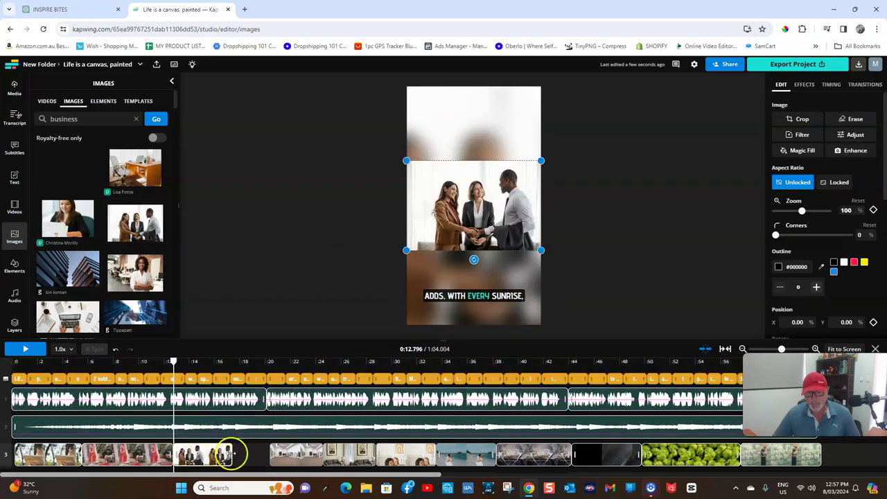
left_click_drag(233, 455, 264, 451)
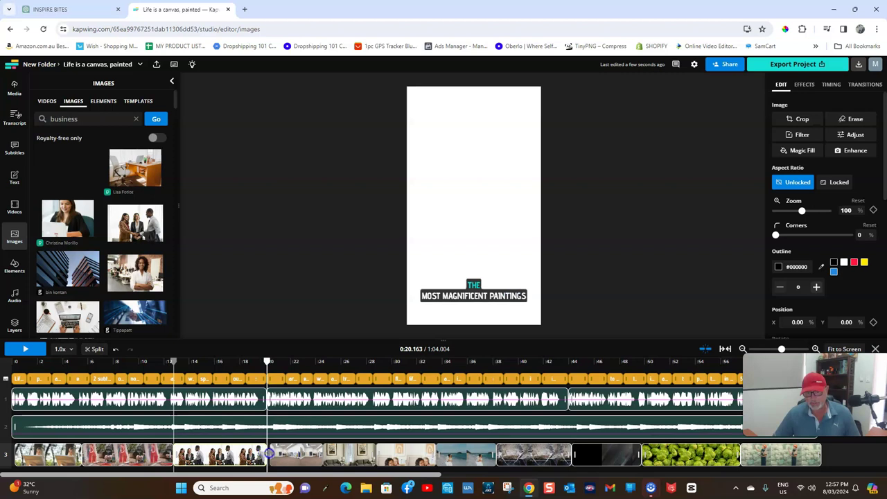
left_click(294, 463)
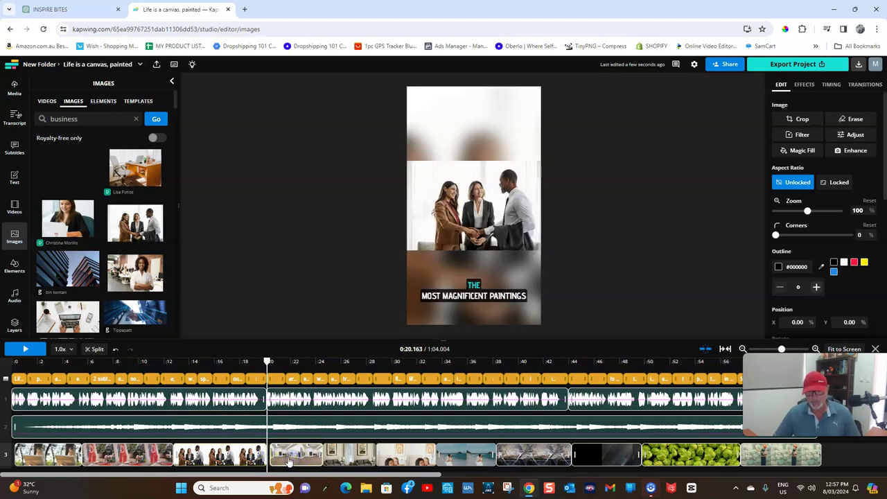
left_click(264, 465)
left_click_drag(267, 378, 171, 379)
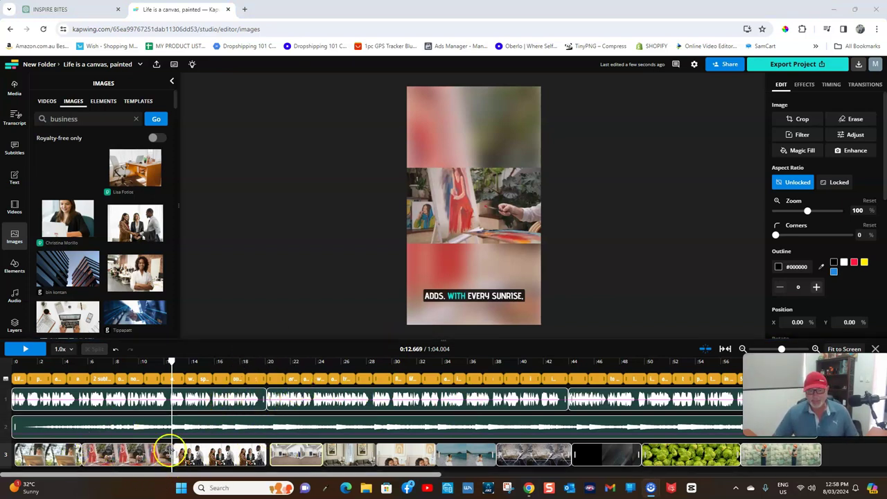
left_click_drag(171, 361, 12, 361)
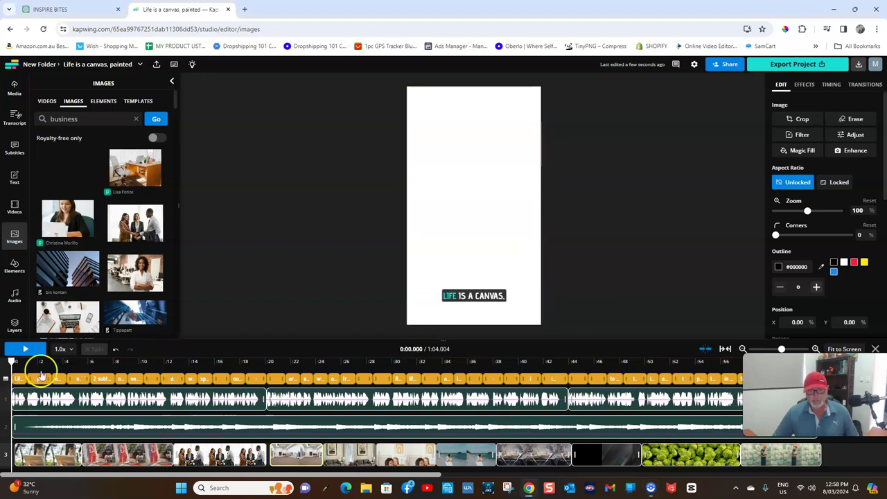
left_click(25, 348)
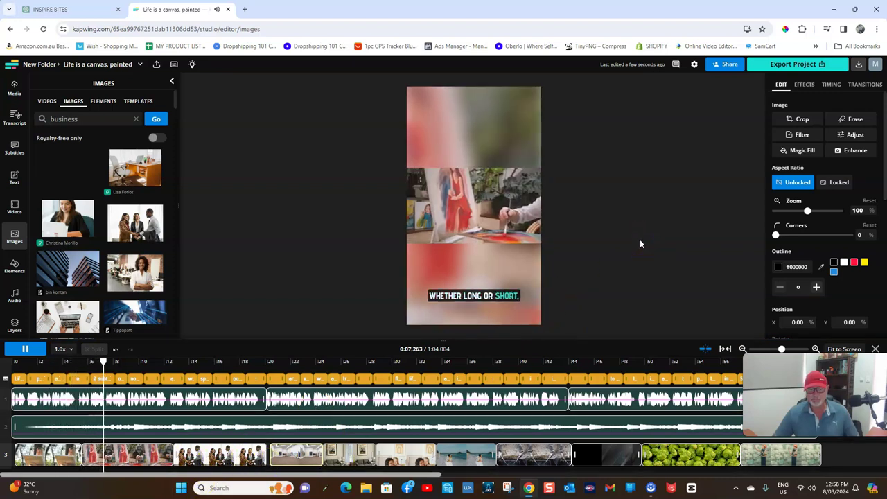
left_click(643, 190)
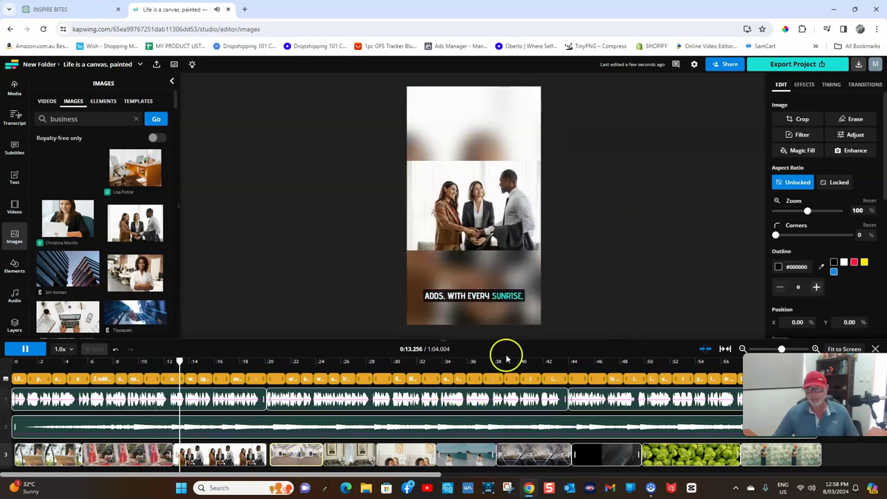
left_click(21, 348)
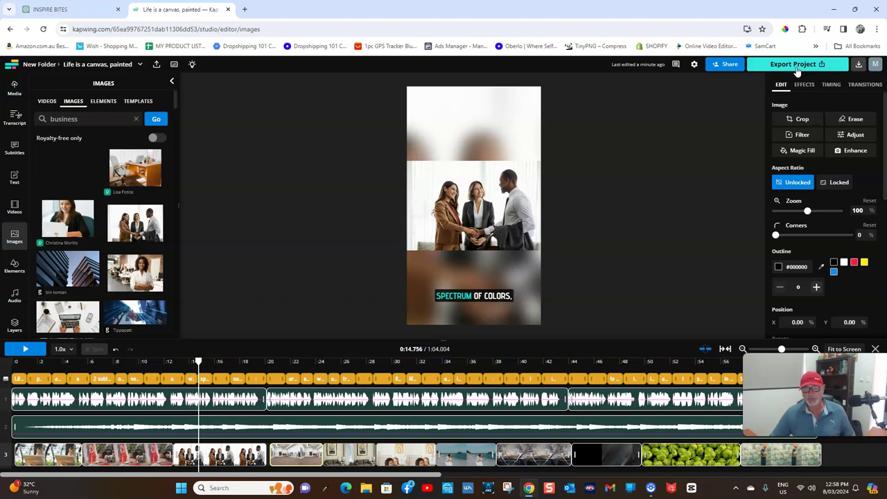
left_click(800, 78)
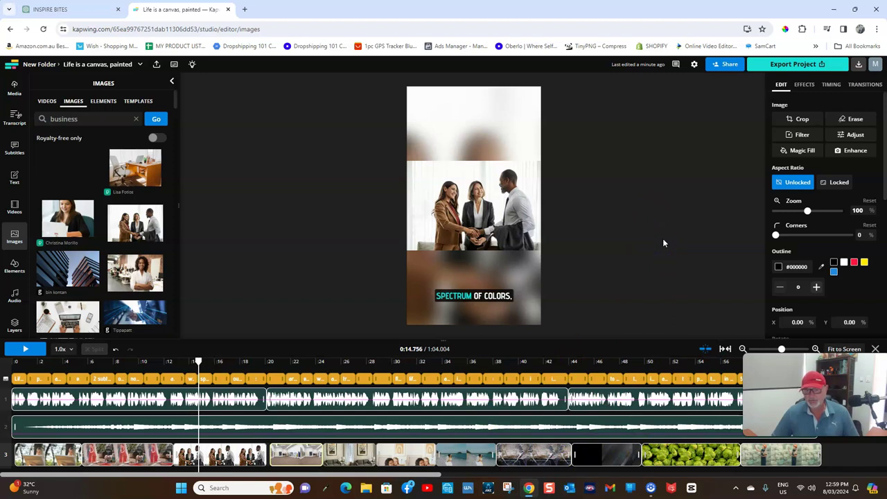
left_click(646, 244)
left_click(625, 233)
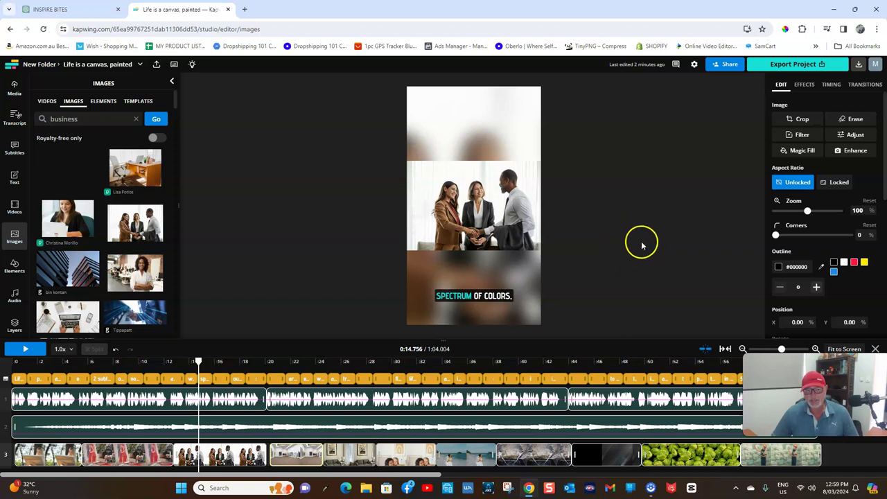